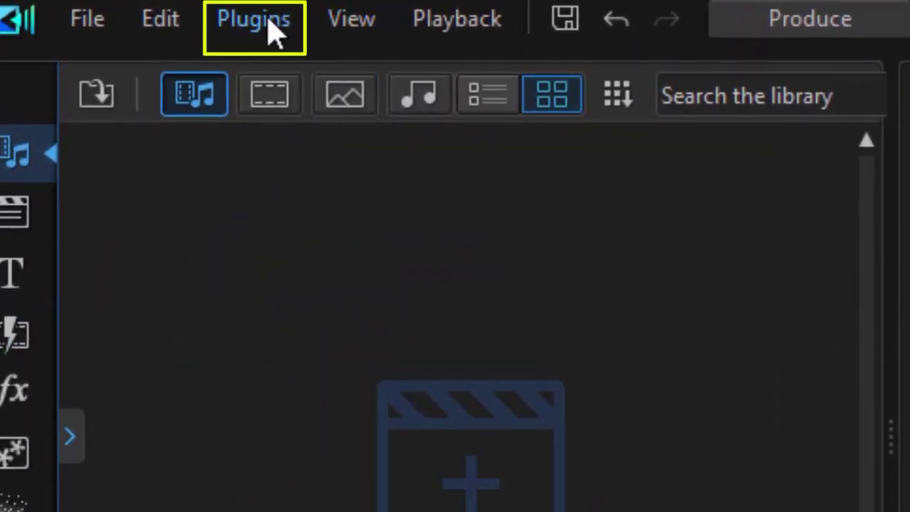
Step: Launch the AI Sky Replacement tool from the Plugins menu
{"action": "left_click", "coordinate": [270, 30]}
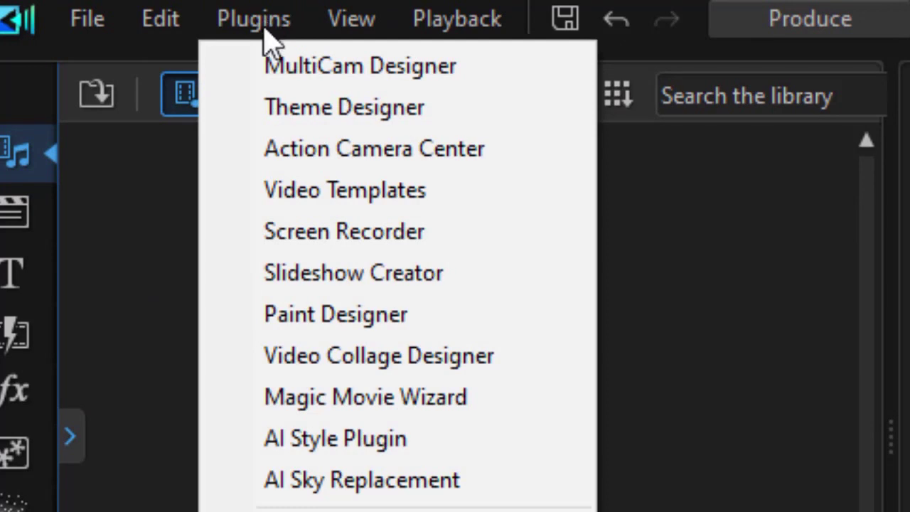
{"action": "left_click", "coordinate": [498, 486]}
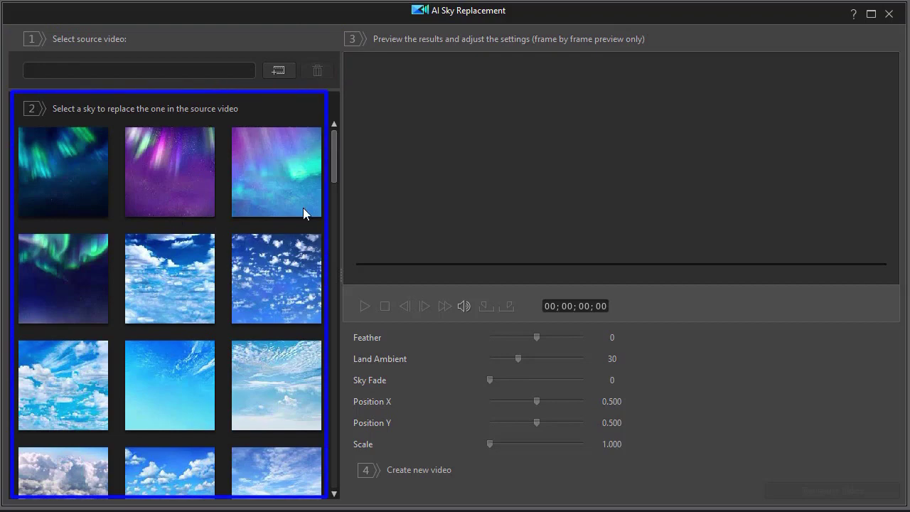
{"action": "mouse_move", "coordinate": [332, 173]}
{"action": "left_mouse_down"}
{"action": "mouse_move", "coordinate": [313, 331]}
{"action": "mouse_move", "coordinate": [333, 251]}
{"action": "left_mouse_up"}
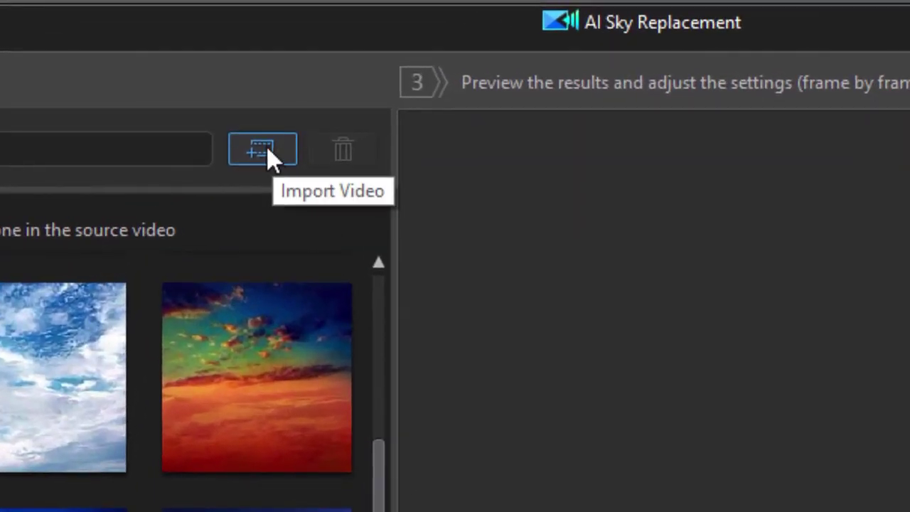
Step: Import 00252.MTS from the hard drive as the sky-replacement source video
{"action": "left_click", "coordinate": [268, 149]}
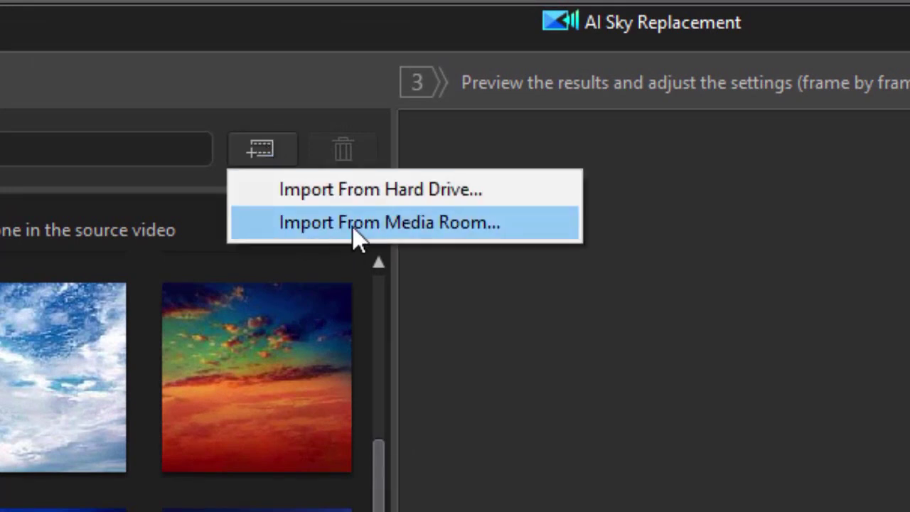
{"action": "left_click", "coordinate": [371, 193]}
{"action": "double_click", "coordinate": [450, 416]}
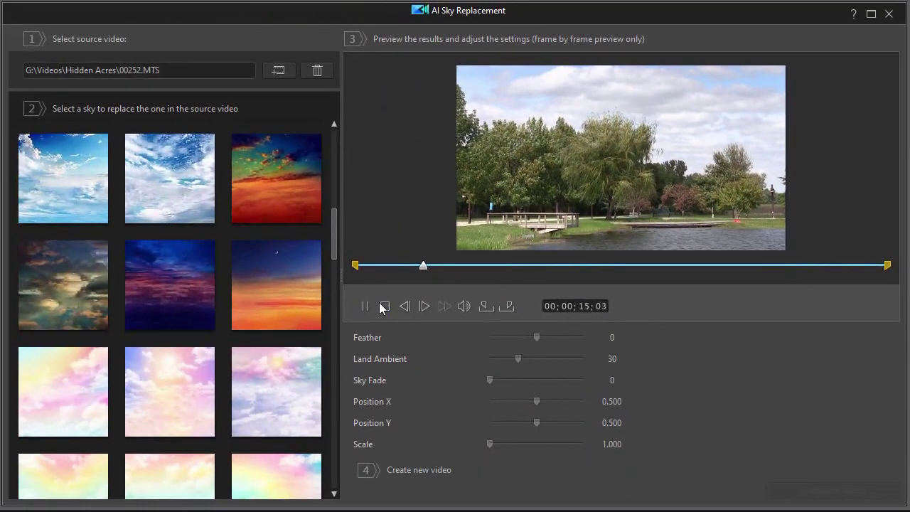
Step: Stop the lakeside clip's preview so it rests at 00;00;00;00
{"action": "left_click", "coordinate": [238, 397]}
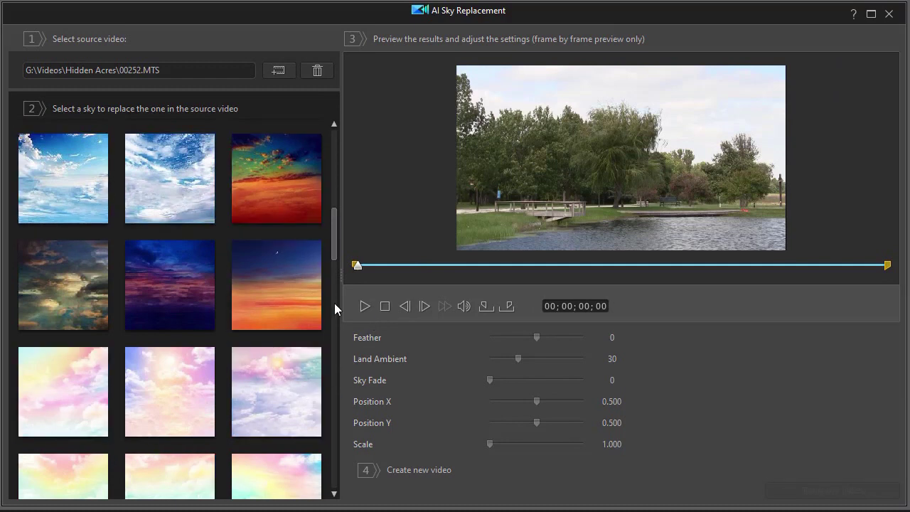
{"action": "left_click_drag", "start_coordinate": [332, 242], "coordinate": [329, 179]}
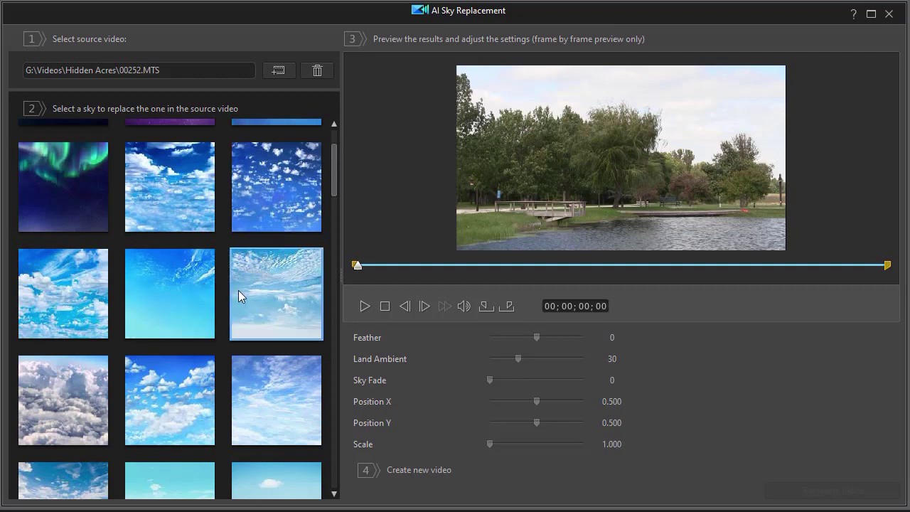
Step: Apply the blue small-cloud sky, check it mid-clip, then switch to the green aurora sky
{"action": "left_click", "coordinate": [274, 192]}
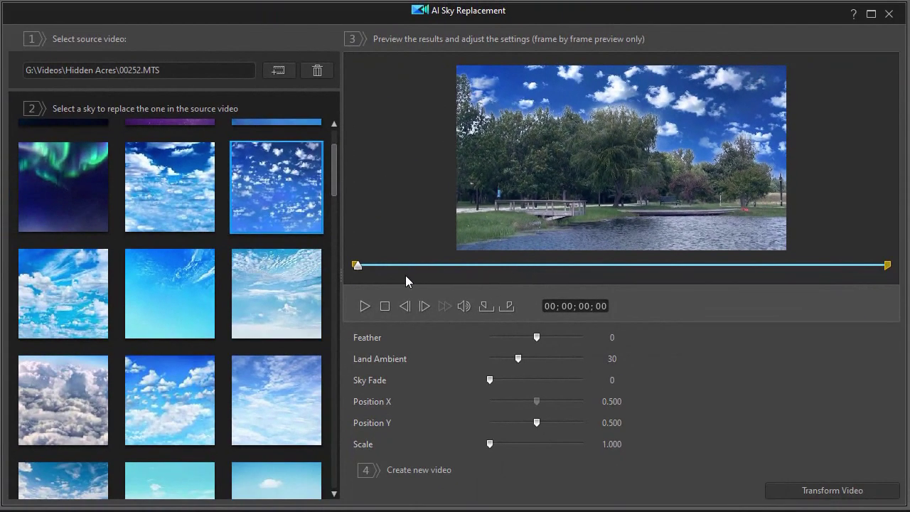
{"action": "left_click_drag", "start_coordinate": [357, 266], "coordinate": [624, 268]}
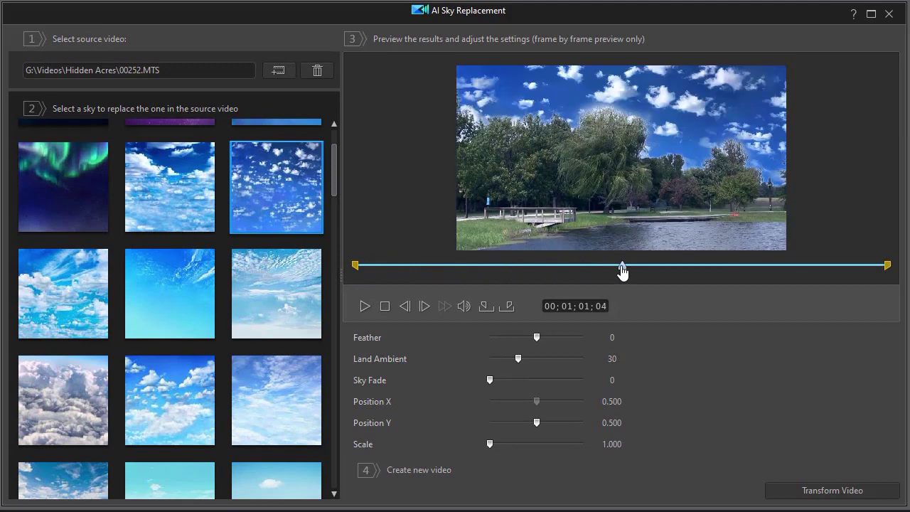
{"action": "left_click_drag", "start_coordinate": [622, 268], "coordinate": [649, 269]}
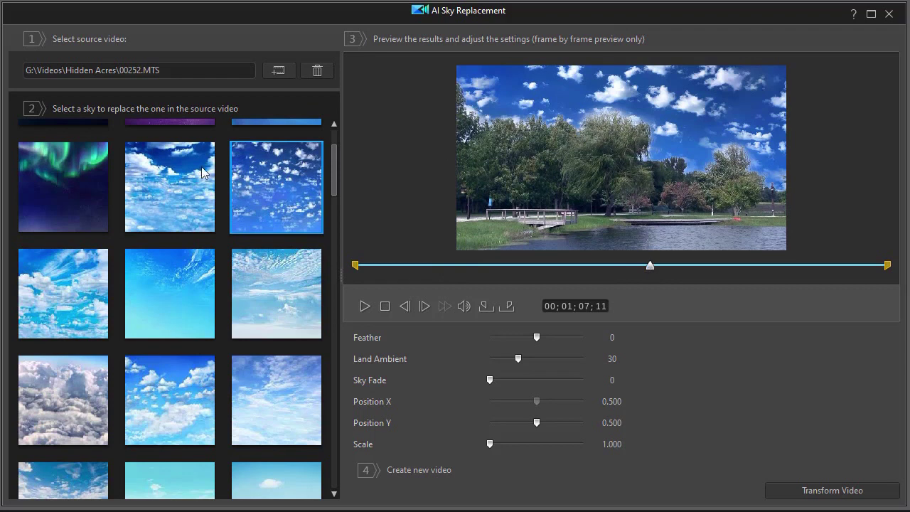
{"action": "left_click", "coordinate": [84, 209]}
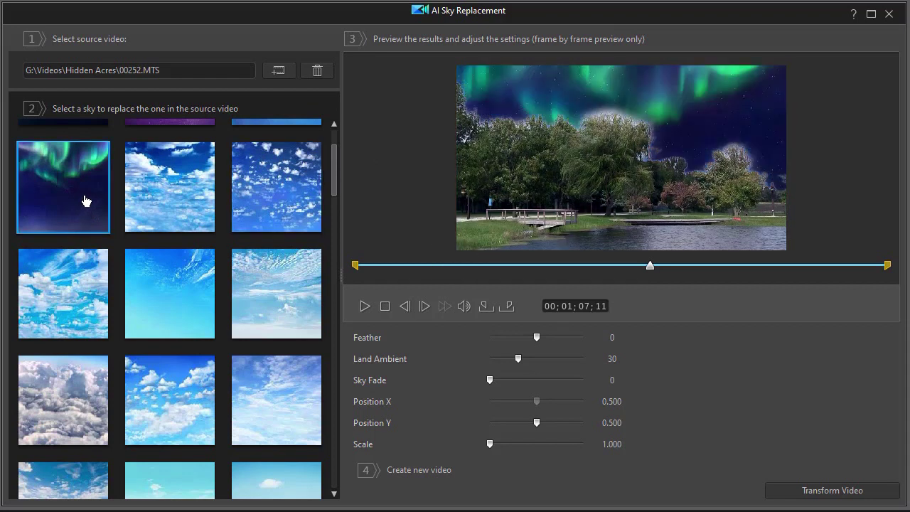
Step: Browse the sky presets, trying the orange sunset and then the dark stormy clouds
{"action": "scroll", "coordinate": [328, 238], "scroll_direction": "down", "scroll_amount": 1}
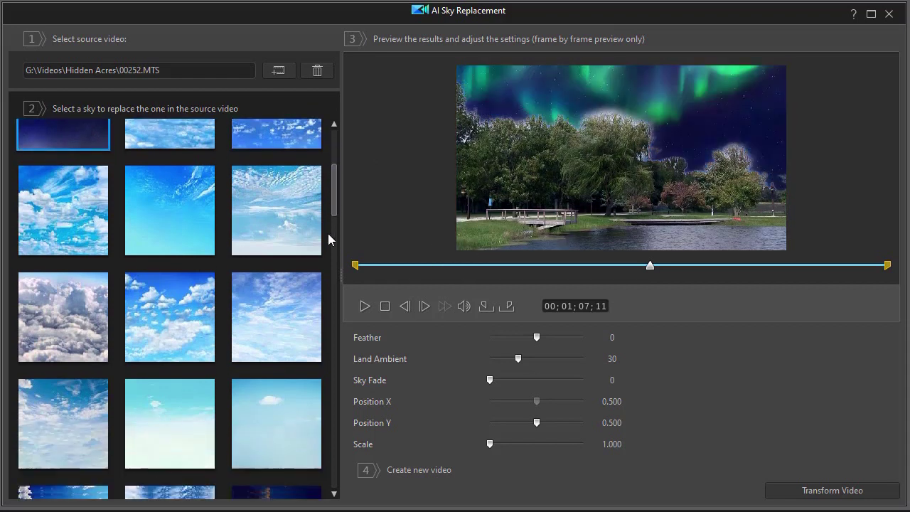
{"action": "scroll", "coordinate": [327, 277], "scroll_direction": "down", "scroll_amount": 7}
{"action": "scroll", "coordinate": [325, 285], "scroll_direction": "up", "scroll_amount": 4}
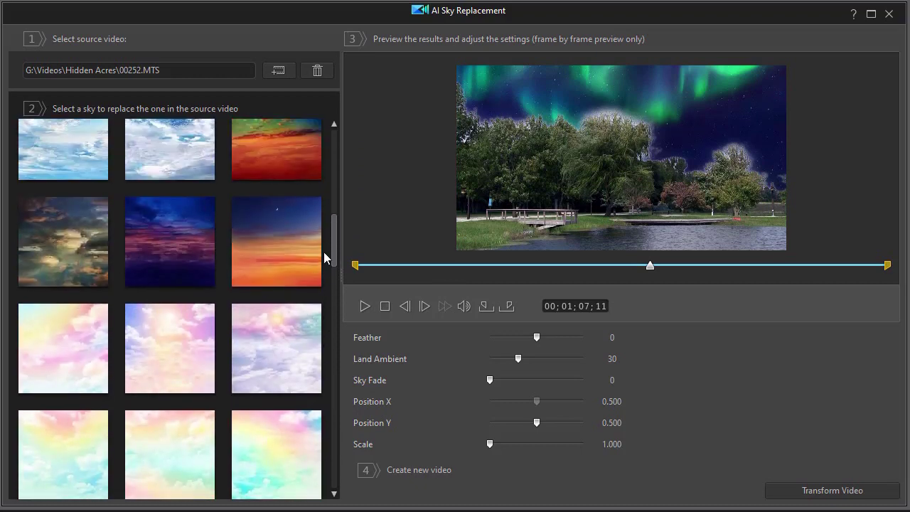
{"action": "scroll", "coordinate": [330, 202], "scroll_direction": "up", "scroll_amount": 3}
{"action": "scroll", "coordinate": [322, 288], "scroll_direction": "down", "scroll_amount": 6}
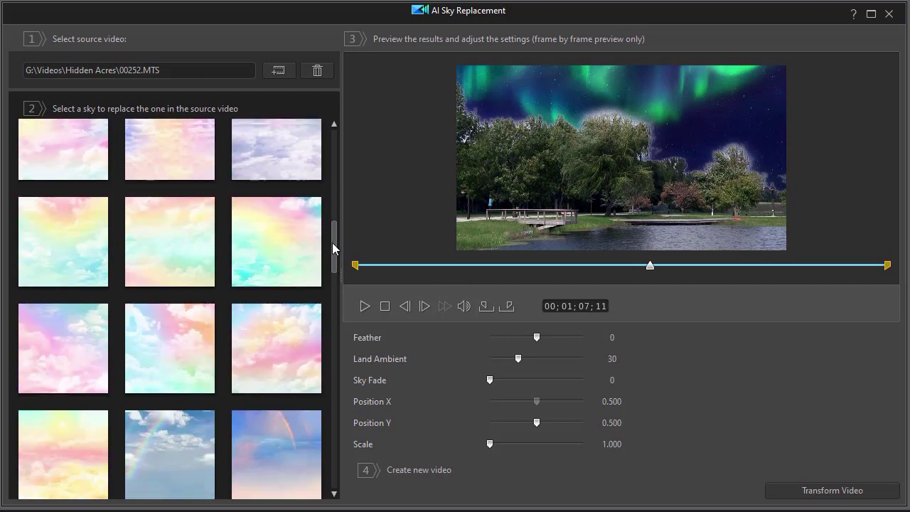
{"action": "scroll", "coordinate": [332, 243], "scroll_direction": "up", "scroll_amount": 3}
{"action": "left_click", "coordinate": [238, 302]}
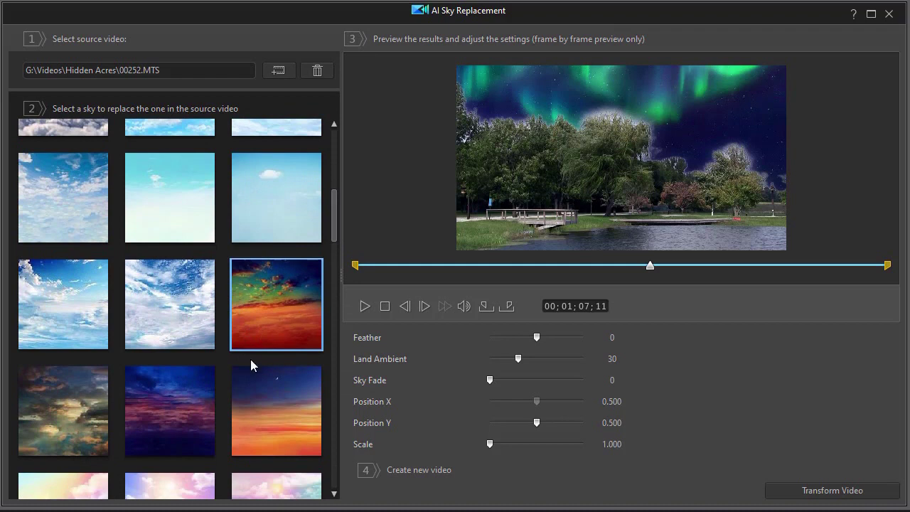
{"action": "left_click", "coordinate": [56, 425]}
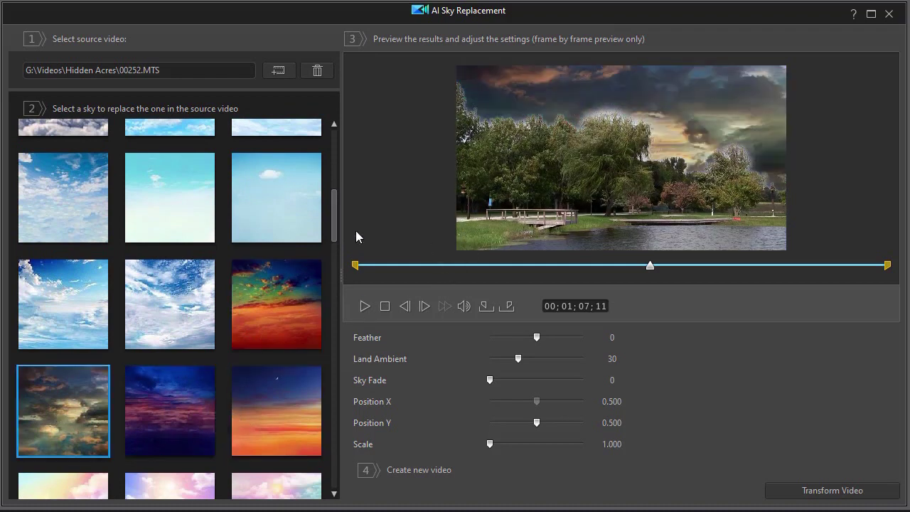
Step: Try the starry Milky Way night sky, then settle on the lightning storm sky
{"action": "left_click_drag", "start_coordinate": [335, 224], "coordinate": [318, 308]}
{"action": "scroll", "coordinate": [305, 369], "scroll_direction": "down", "scroll_amount": 8}
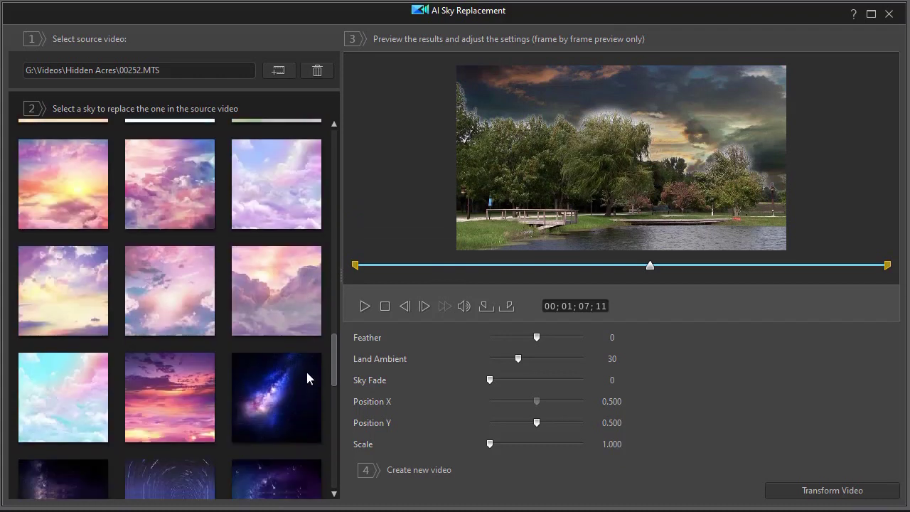
{"action": "scroll", "coordinate": [305, 393], "scroll_direction": "down", "scroll_amount": 2}
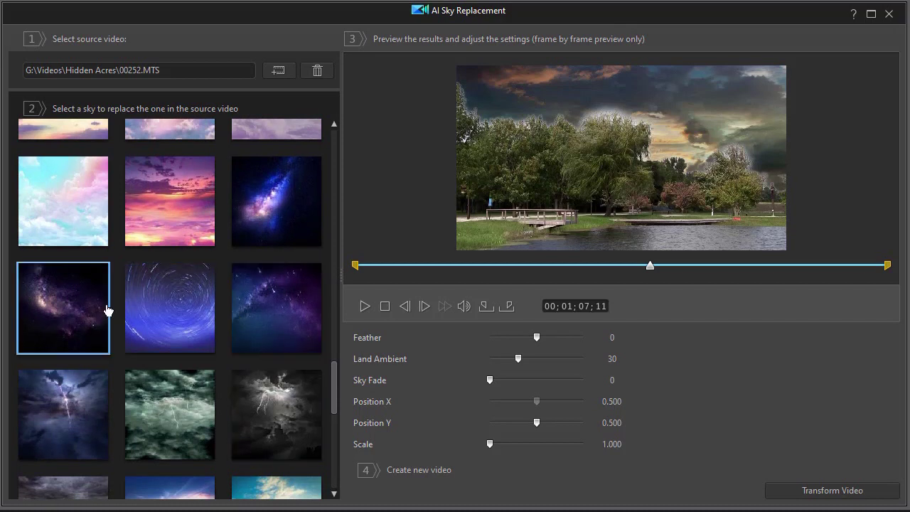
{"action": "left_click", "coordinate": [91, 308]}
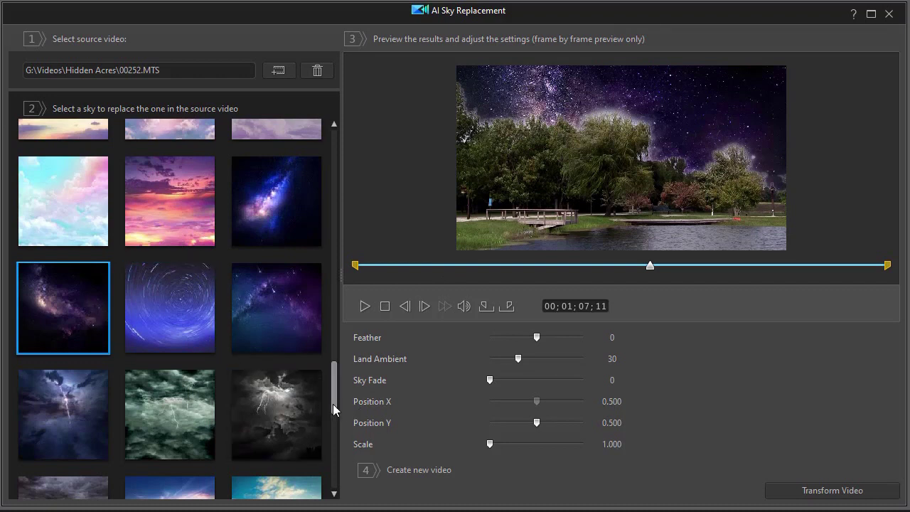
{"action": "left_click_drag", "start_coordinate": [333, 403], "coordinate": [332, 419]}
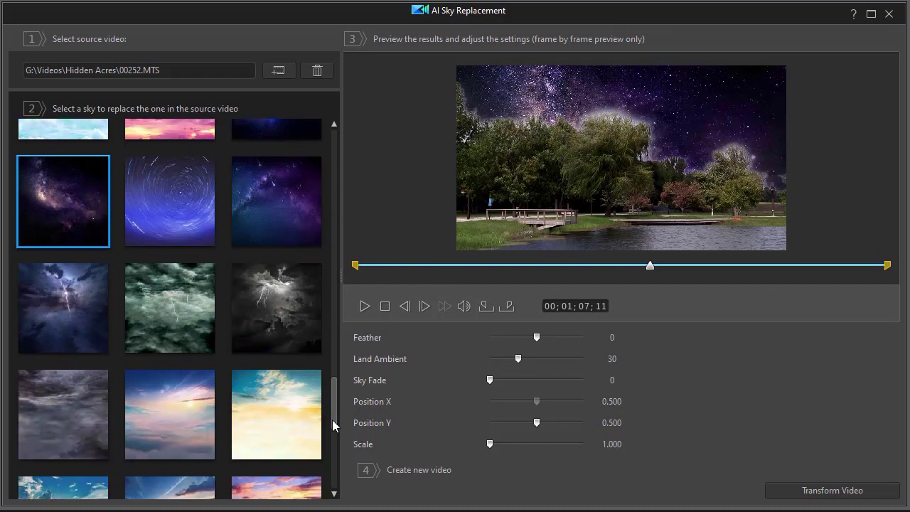
{"action": "left_click", "coordinate": [257, 314]}
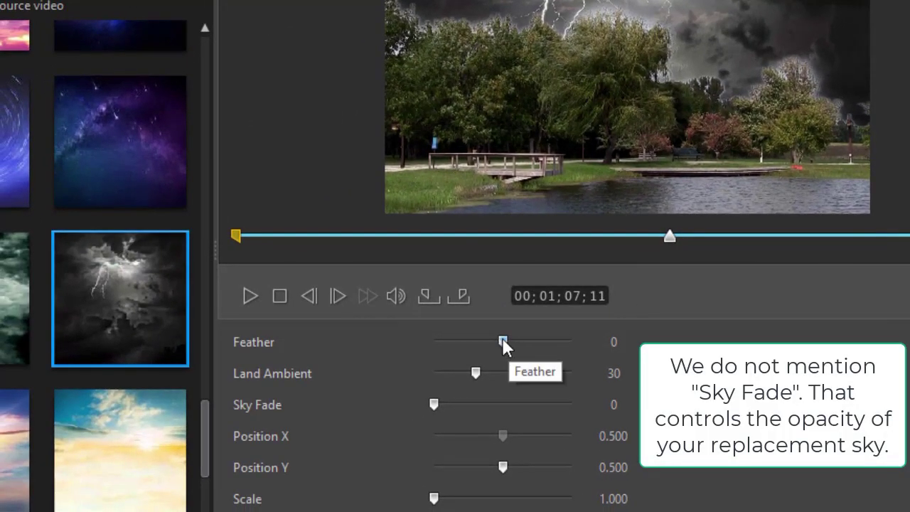
Step: Raise Feather to 77, then push Land Ambient to 82 before settling it at 7
{"action": "left_click_drag", "start_coordinate": [502, 338], "coordinate": [554, 338]}
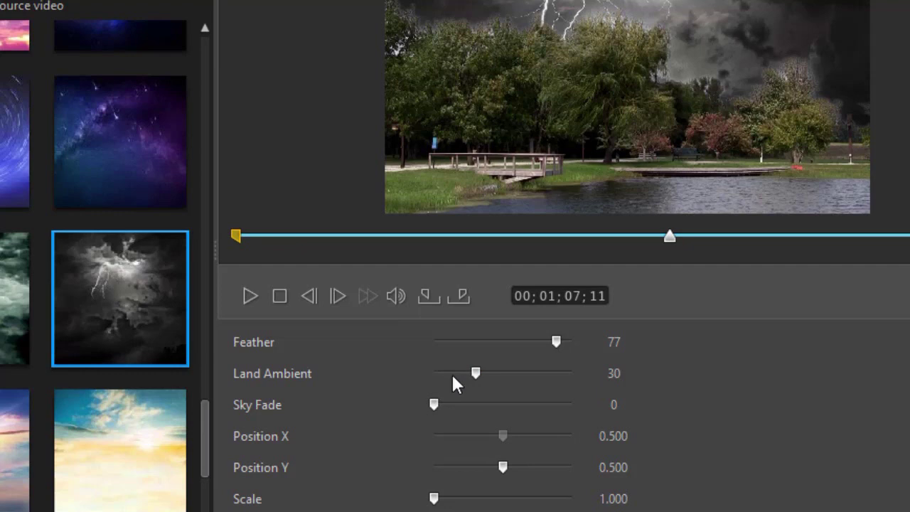
{"action": "left_click_drag", "start_coordinate": [545, 373], "coordinate": [546, 371]}
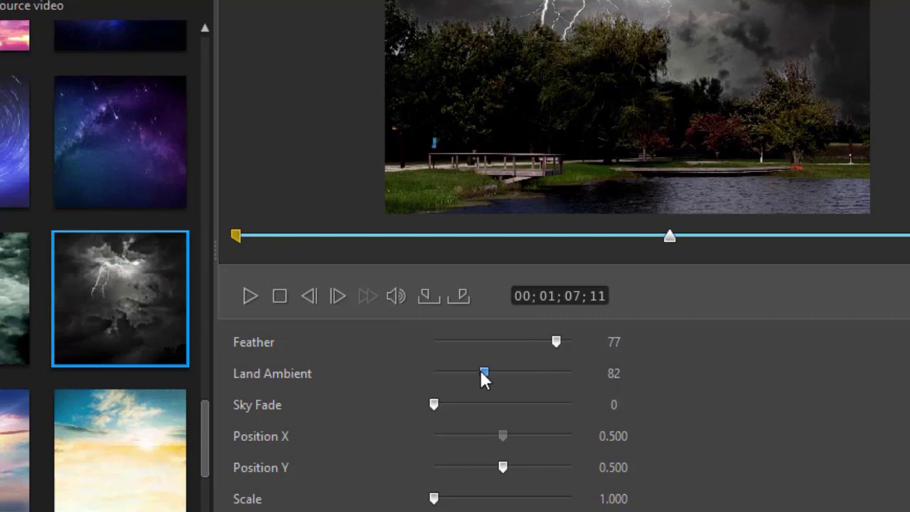
{"action": "left_click_drag", "start_coordinate": [445, 373], "coordinate": [445, 378]}
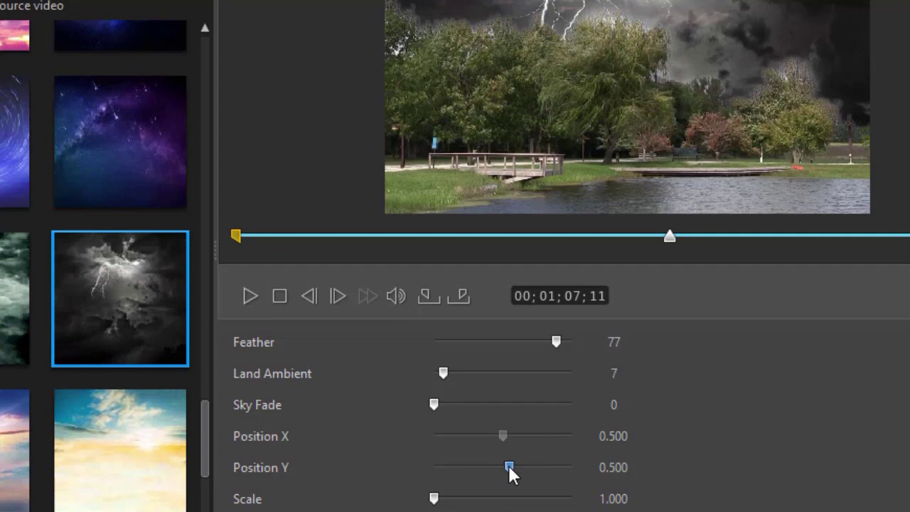
Step: Tune the Position Y, Scale and Position X sliders to 0.273, 2.553 and 0.220
{"action": "left_click_drag", "start_coordinate": [516, 467], "coordinate": [517, 467]}
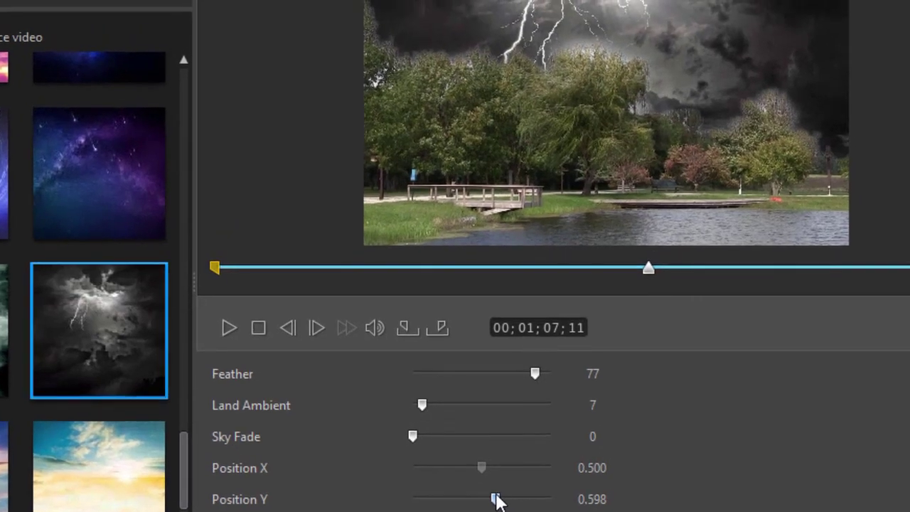
{"action": "left_click_drag", "start_coordinate": [496, 500], "coordinate": [507, 502]}
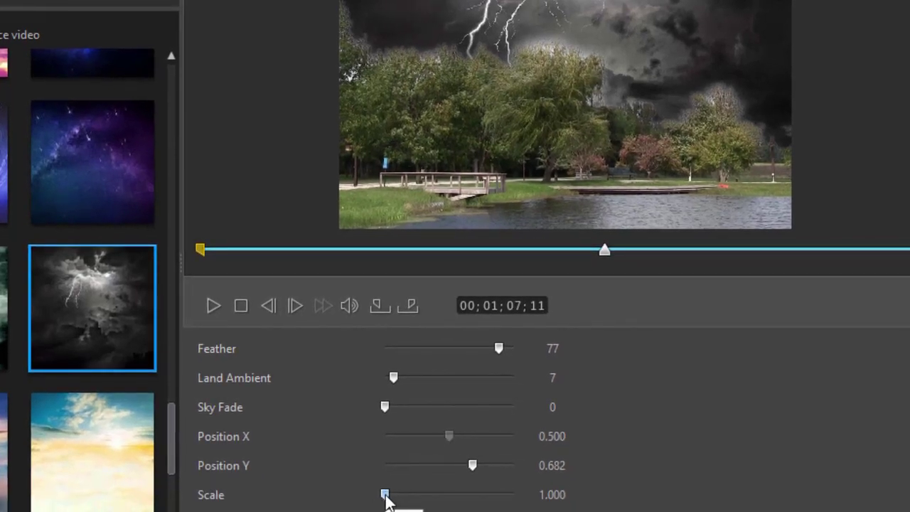
{"action": "left_click_drag", "start_coordinate": [386, 498], "coordinate": [396, 500]}
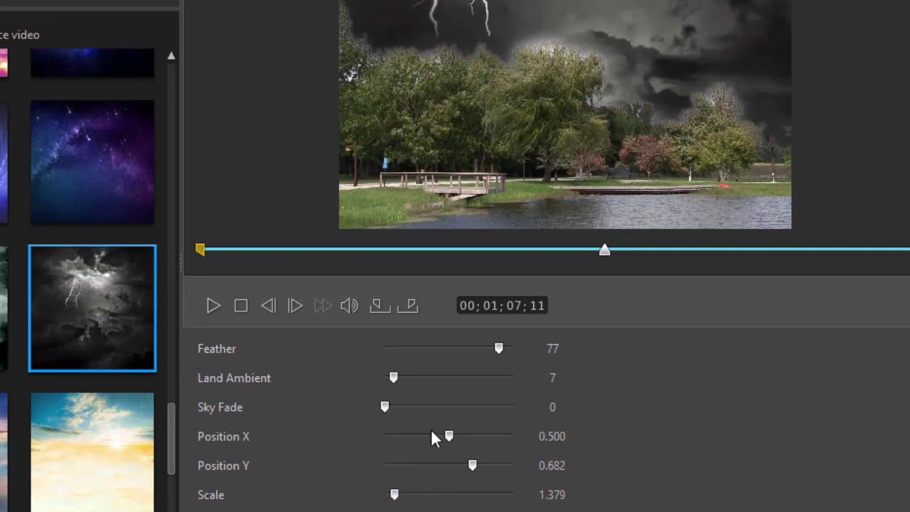
{"action": "left_click_drag", "start_coordinate": [448, 435], "coordinate": [428, 434]}
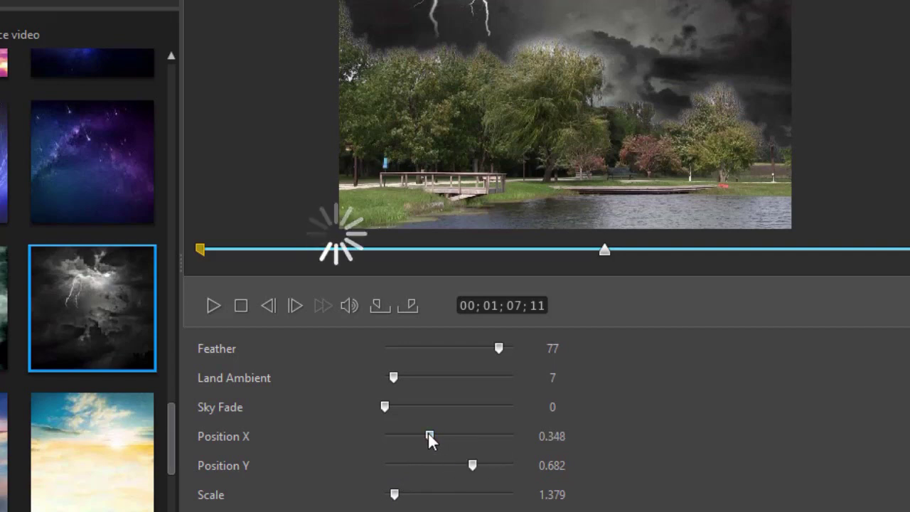
{"action": "left_click_drag", "start_coordinate": [413, 434], "coordinate": [408, 434]}
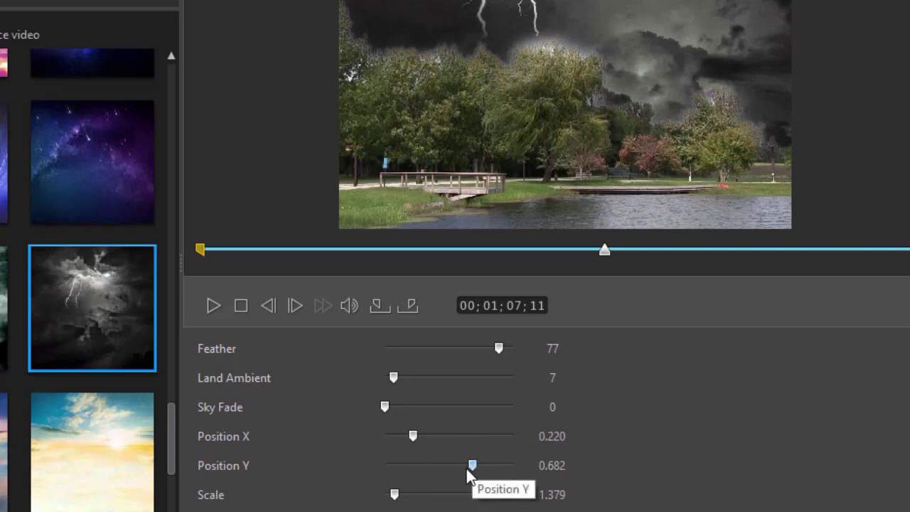
{"action": "left_click_drag", "start_coordinate": [396, 498], "coordinate": [427, 496]}
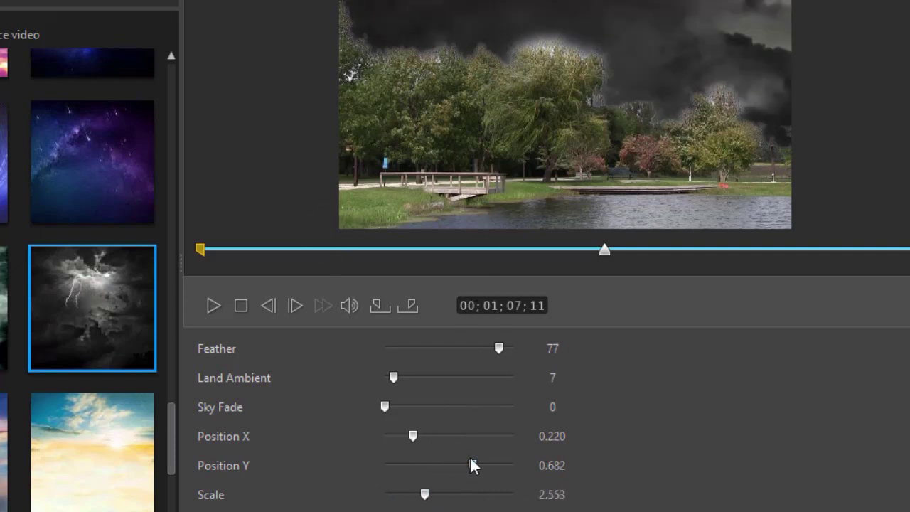
{"action": "left_click_drag", "start_coordinate": [434, 469], "coordinate": [417, 465]}
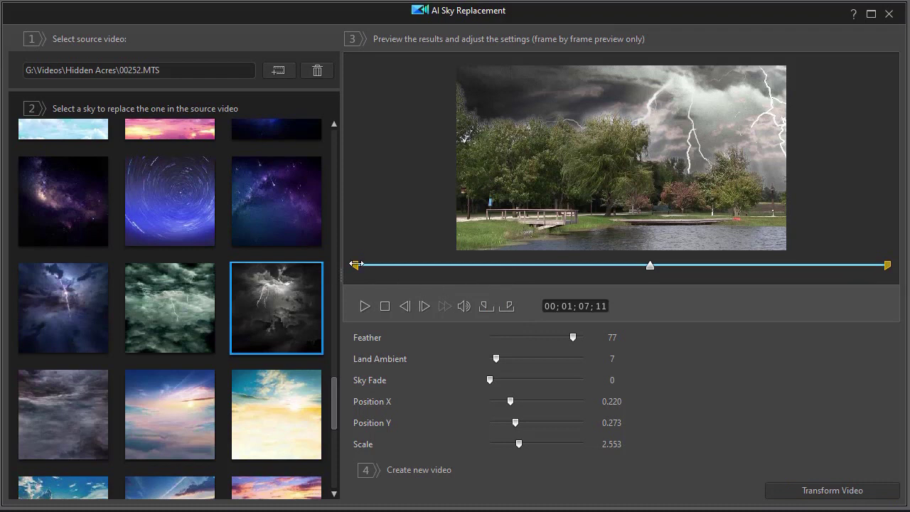
Step: Set mark-in at 00;00;45;05 and pull the mark-out back to about 00;00;52;11
{"action": "left_click_drag", "start_coordinate": [355, 265], "coordinate": [551, 264]}
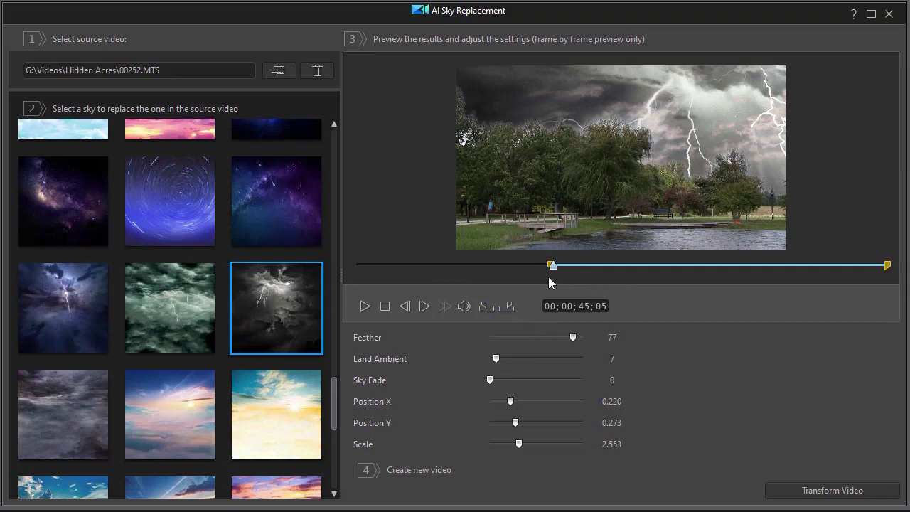
{"action": "left_click_drag", "start_coordinate": [887, 265], "coordinate": [585, 268]}
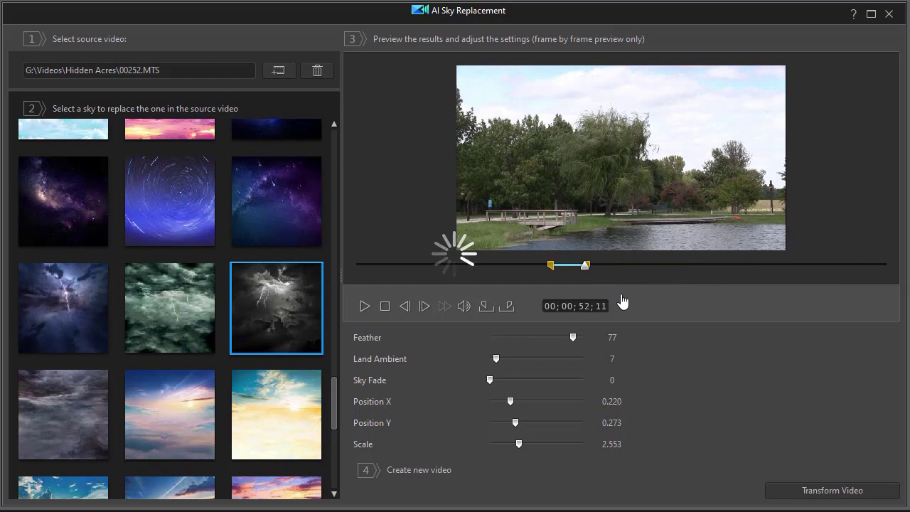